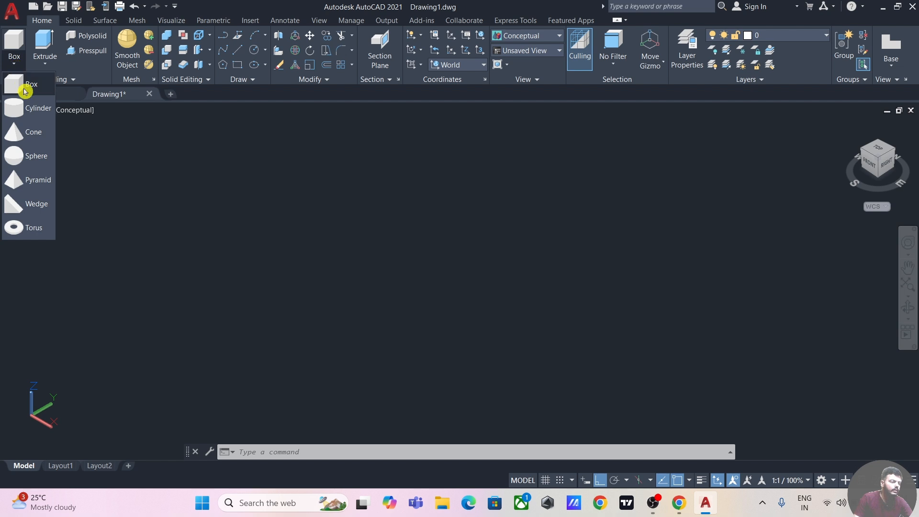
Create a sphere with a radius of 25 in the empty drawing.
{"action": "left_click", "coordinate": [28, 156]}
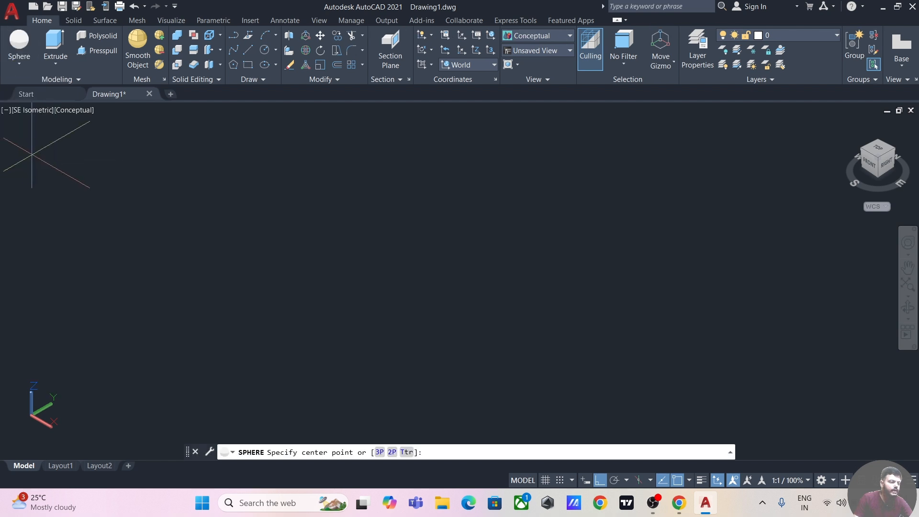
{"action": "key", "text": "Escape"}
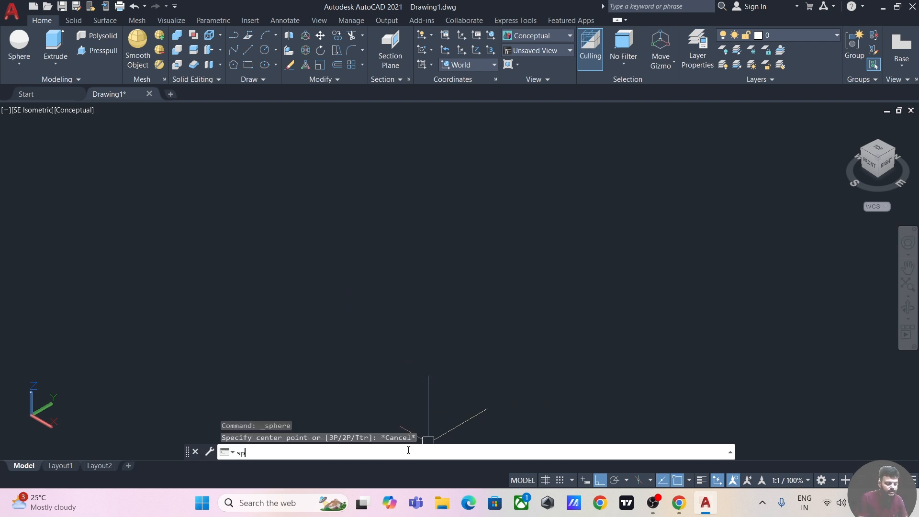
{"action": "type", "text": "sph"}
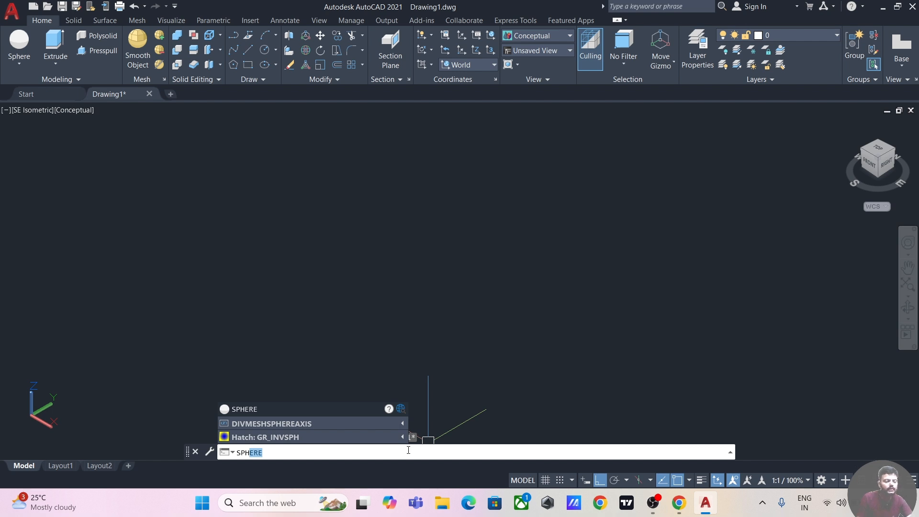
{"action": "key", "text": "Return"}
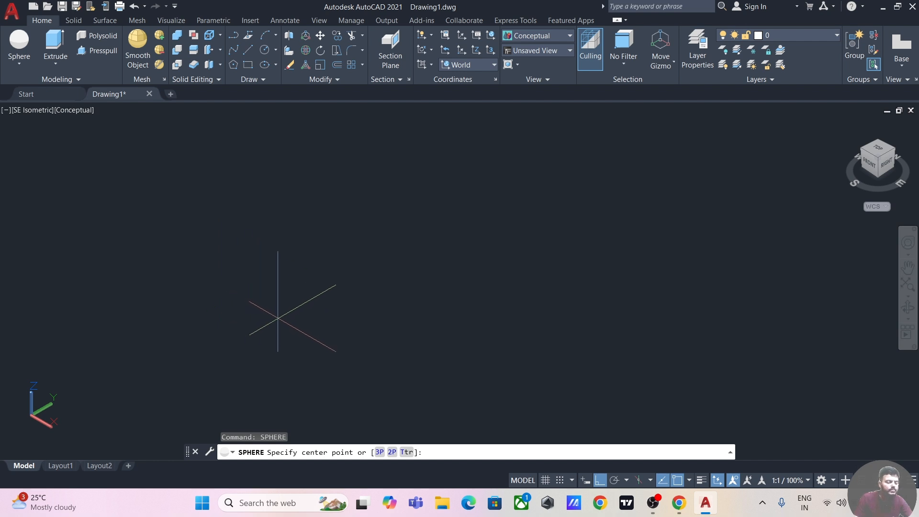
{"action": "left_click", "coordinate": [274, 305]}
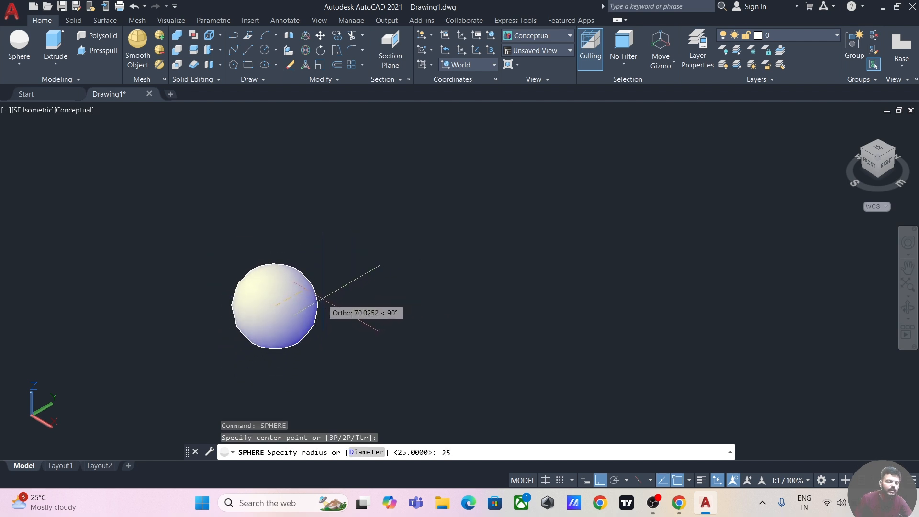
{"action": "type", "text": "25"}
{"action": "key", "text": "Return"}
Create a second sphere beside the first one, using the Diameter option with a value of 50.
{"action": "scroll", "coordinate": [318, 300], "scroll_direction": "up", "scroll_amount": 6}
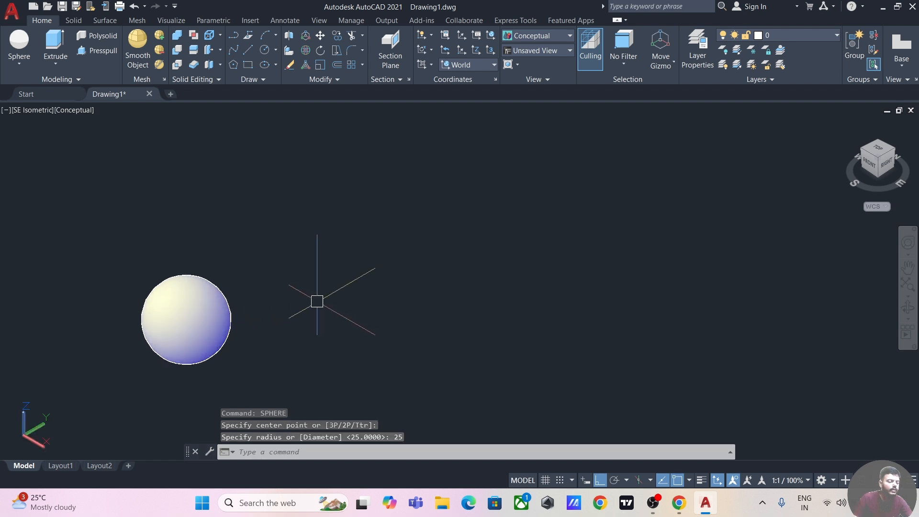
{"action": "middle_click_drag", "start_coordinate": [281, 319], "coordinate": [307, 304]}
{"action": "left_click", "coordinate": [21, 44]}
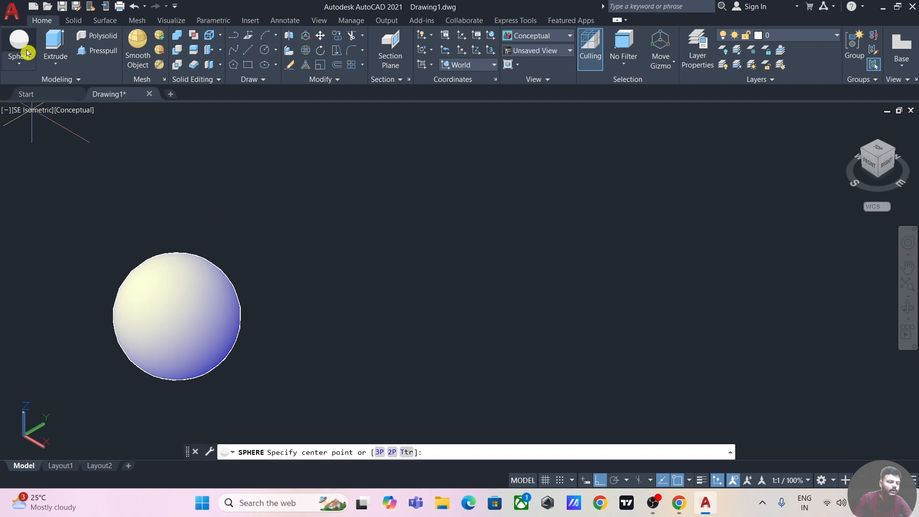
{"action": "left_click", "coordinate": [360, 339]}
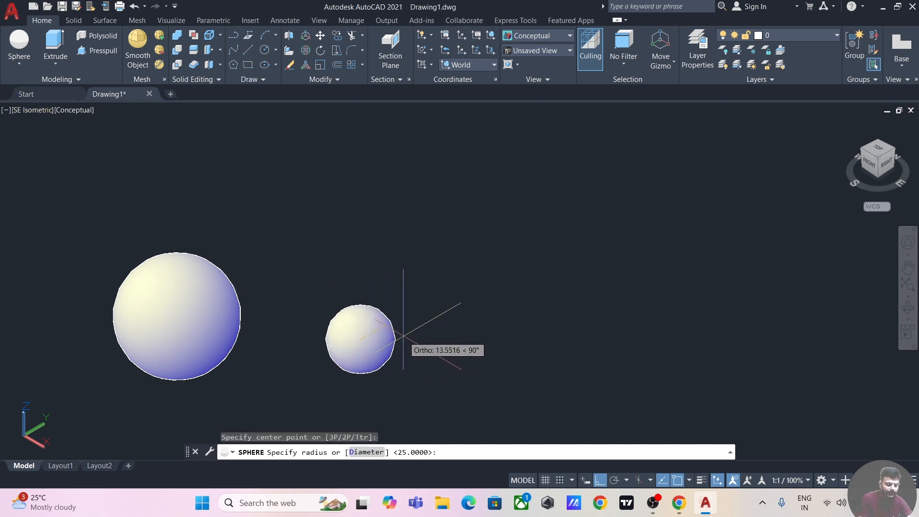
{"action": "key", "text": "Return"}
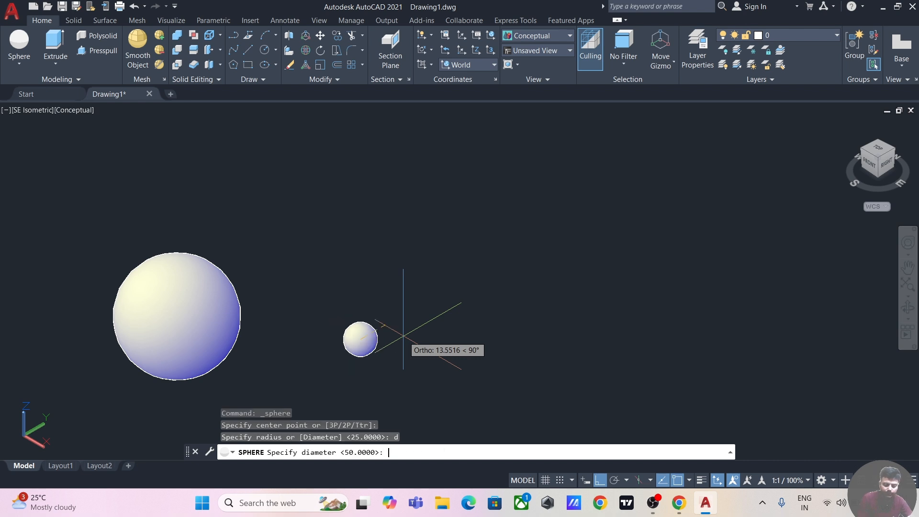
{"action": "key", "text": "Return"}
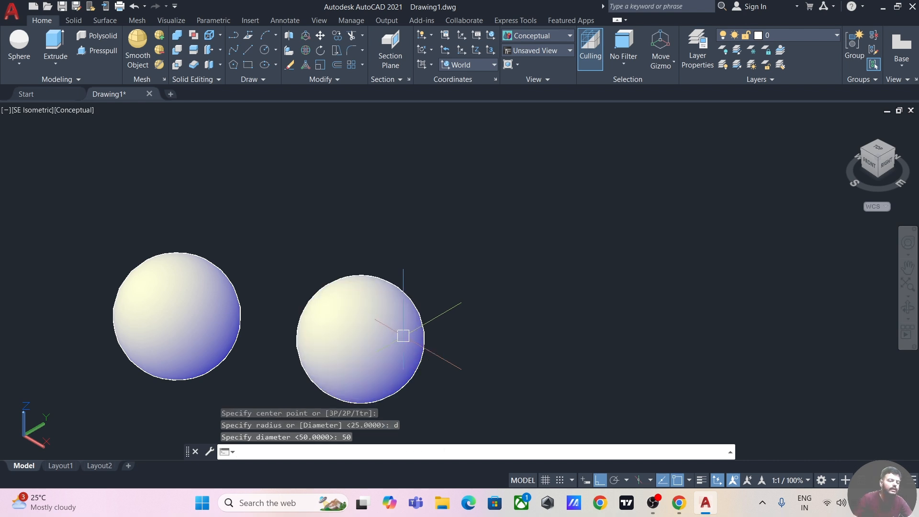
{"action": "middle_click_drag", "start_coordinate": [568, 285], "coordinate": [492, 277]}
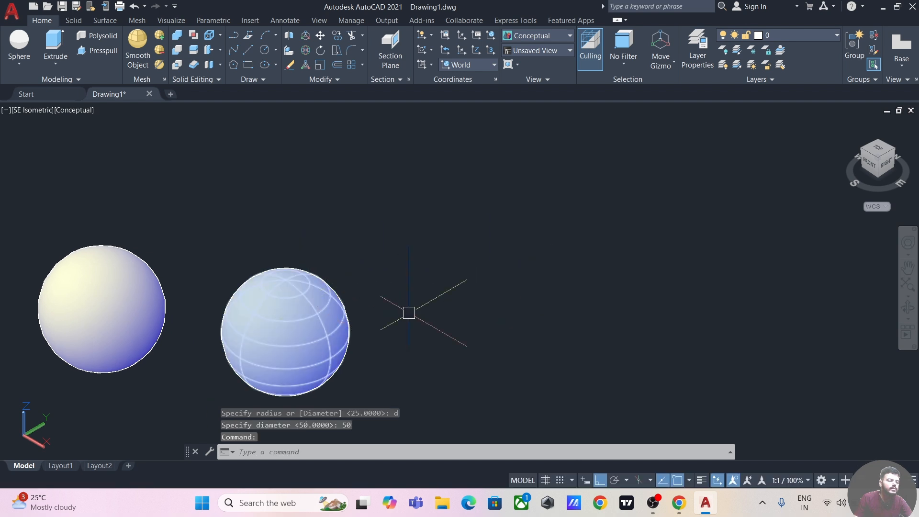
{"action": "mouse_move", "coordinate": [568, 301]}
{"action": "middle_mouse_down"}
{"action": "mouse_move", "coordinate": [525, 311]}
{"action": "mouse_move", "coordinate": [447, 290]}
{"action": "middle_mouse_up"}
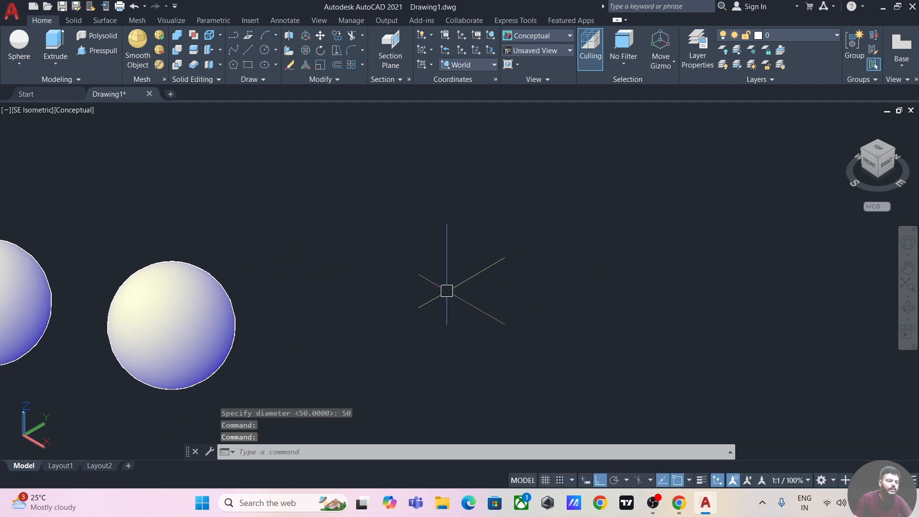
{"action": "left_click", "coordinate": [20, 44]}
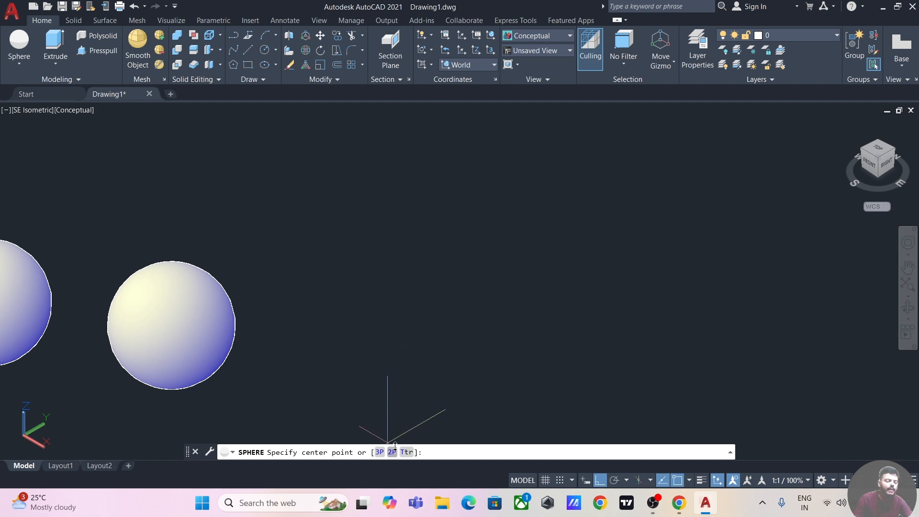
{"action": "middle_click_drag", "start_coordinate": [541, 274], "coordinate": [541, 274]}
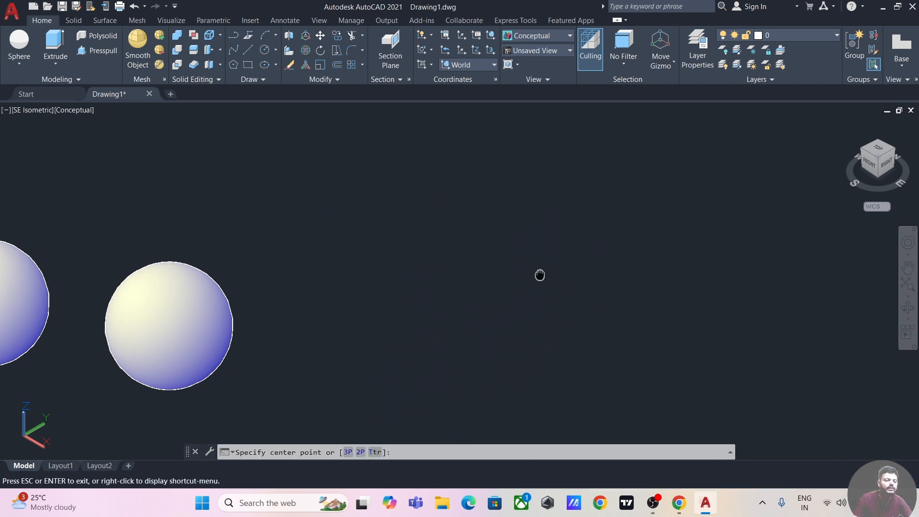
{"action": "left_click_drag", "start_coordinate": [542, 274], "coordinate": [483, 288]}
{"action": "key", "text": "Escape"}
{"action": "key", "text": "Escape"}
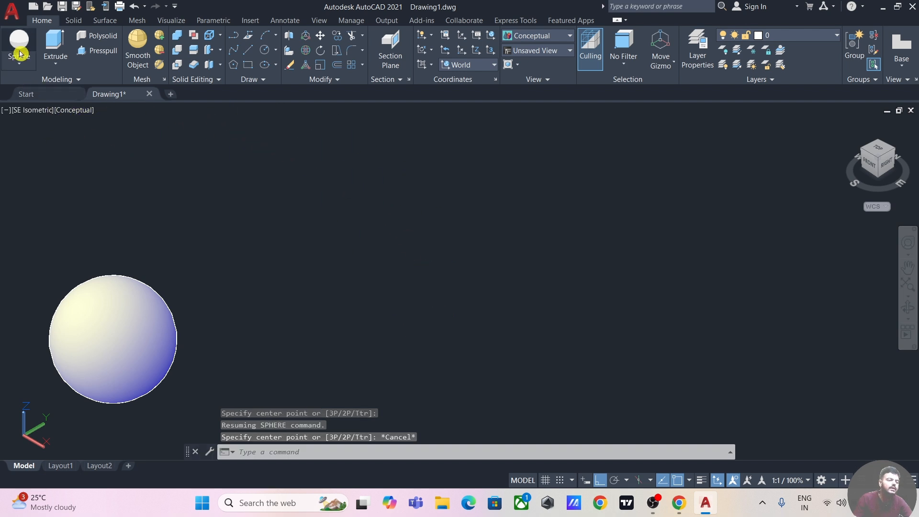
Draw three connected 50-unit line segments beside the second sphere: up along Z, across along X, and back down along Z.
{"action": "left_click", "coordinate": [250, 57]}
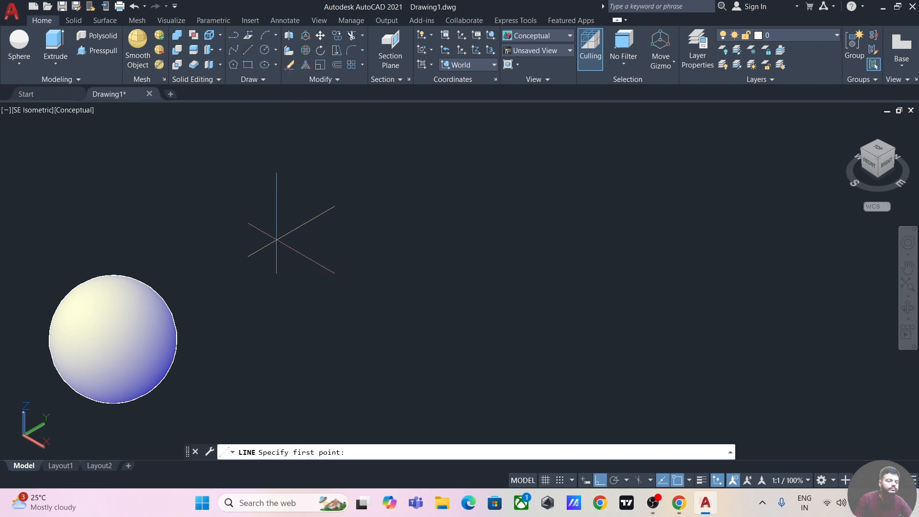
{"action": "left_click", "coordinate": [285, 358]}
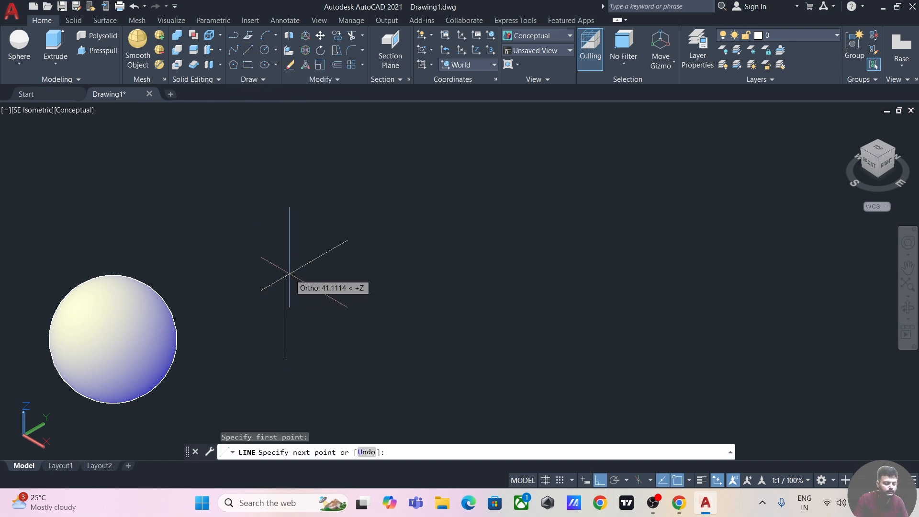
{"action": "type", "text": "50"}
{"action": "key", "text": "Return"}
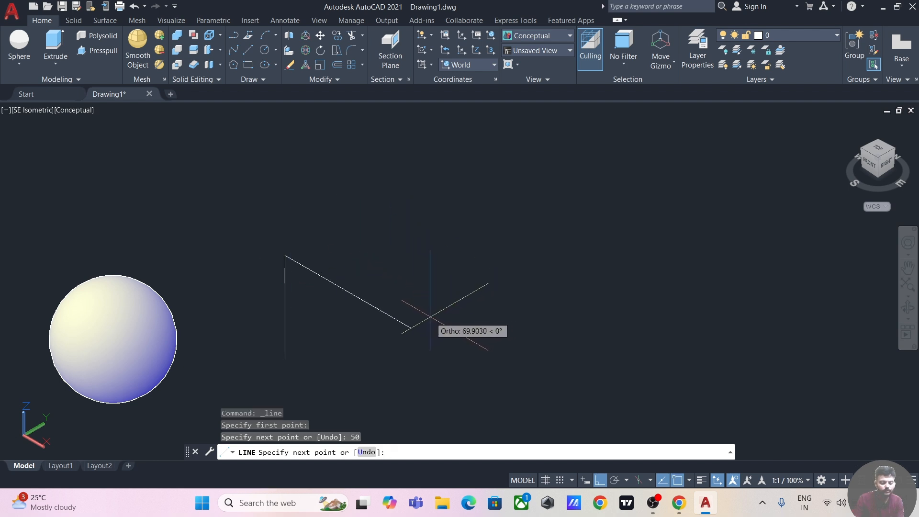
{"action": "type", "text": "50"}
{"action": "key", "text": "Return"}
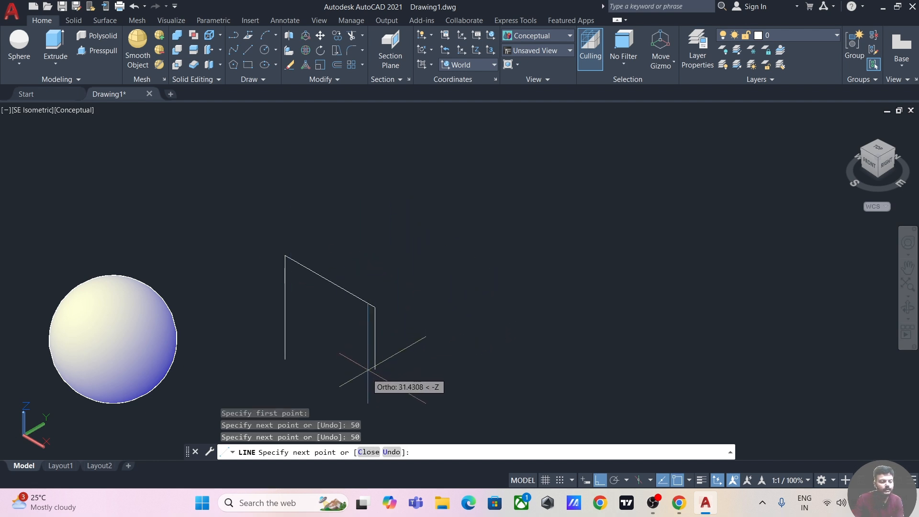
{"action": "type", "text": "50"}
{"action": "key", "text": "Return"}
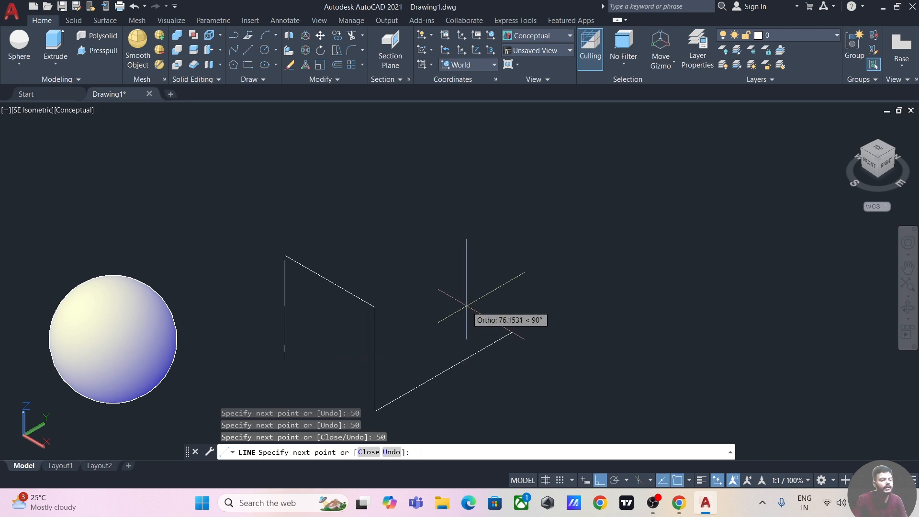
{"action": "key", "text": "Escape"}
Create a 3P sphere through the lower end of the first vertical line, the top segment's midpoint and the other vertical line's lower end.
{"action": "middle_click_drag", "start_coordinate": [430, 307], "coordinate": [433, 253]}
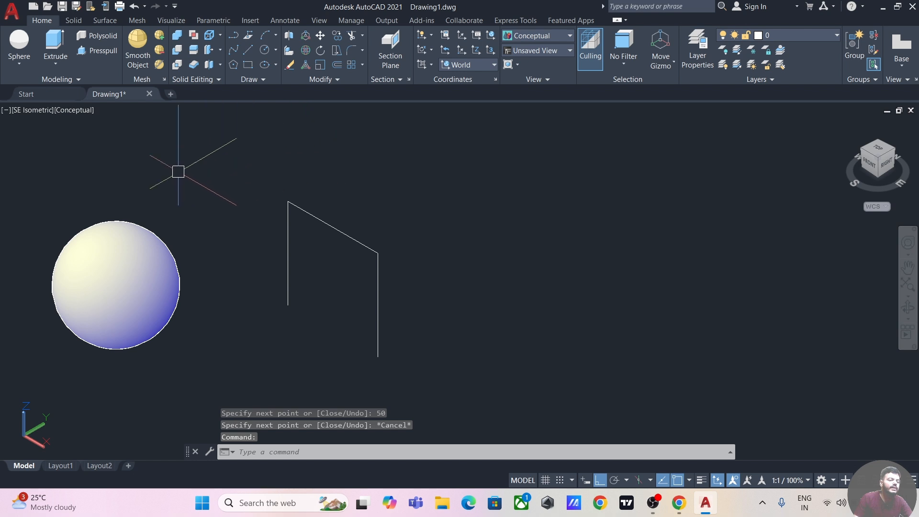
{"action": "left_click", "coordinate": [19, 43]}
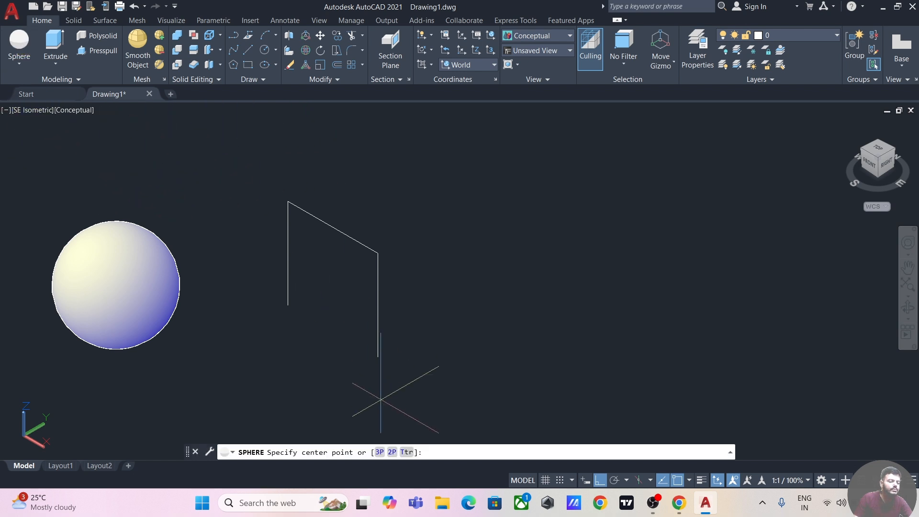
{"action": "left_click", "coordinate": [379, 452]}
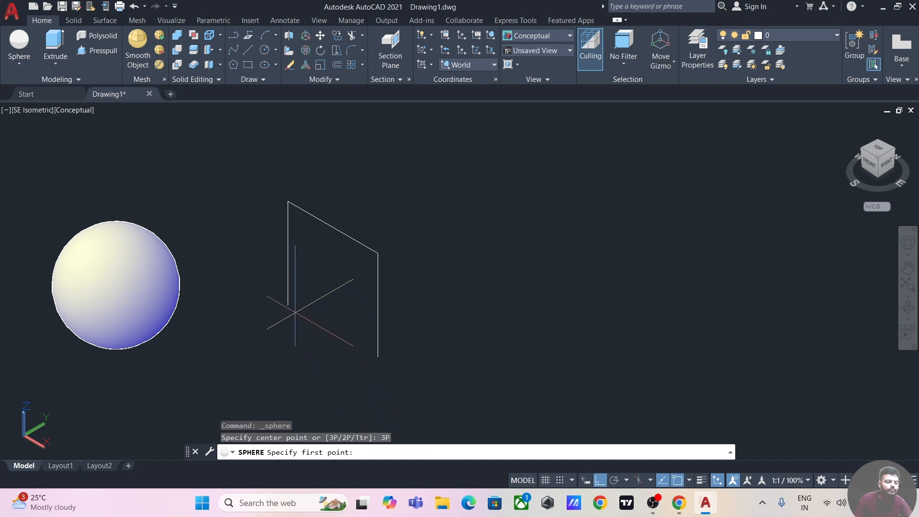
{"action": "left_click", "coordinate": [287, 305]}
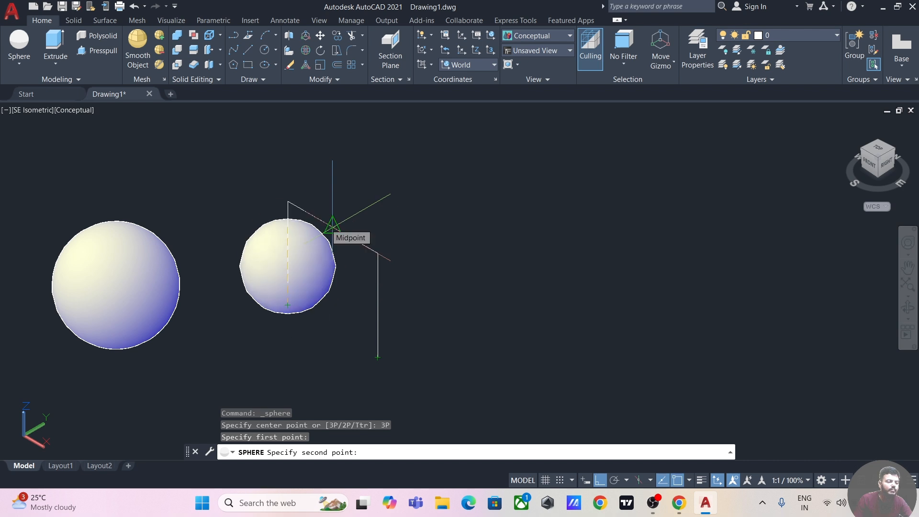
{"action": "left_click", "coordinate": [332, 225]}
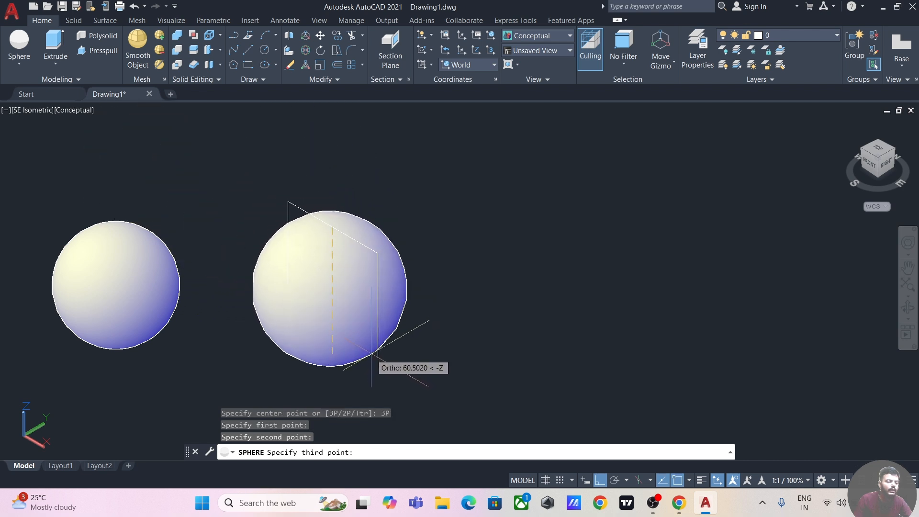
{"action": "left_click", "coordinate": [375, 361]}
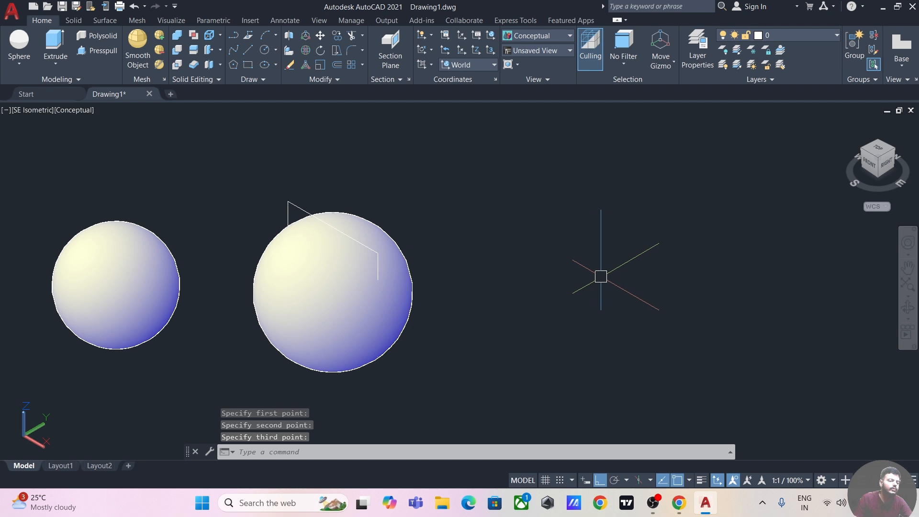
Draw a single 100-unit line along the X direction in the empty area beside the three-point sphere.
{"action": "middle_click_drag", "start_coordinate": [601, 276], "coordinate": [382, 295]}
{"action": "scroll", "coordinate": [503, 287], "scroll_direction": "down", "scroll_amount": 2}
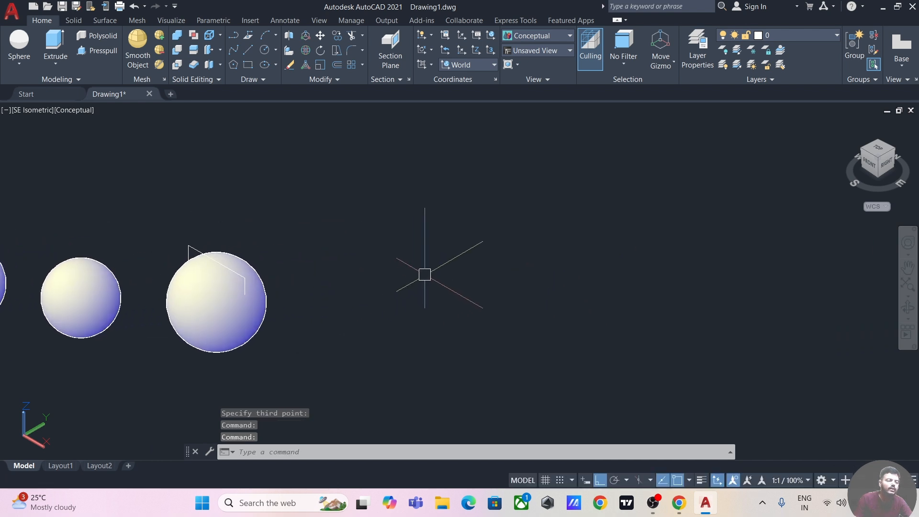
{"action": "middle_click_drag", "start_coordinate": [478, 269], "coordinate": [449, 265]}
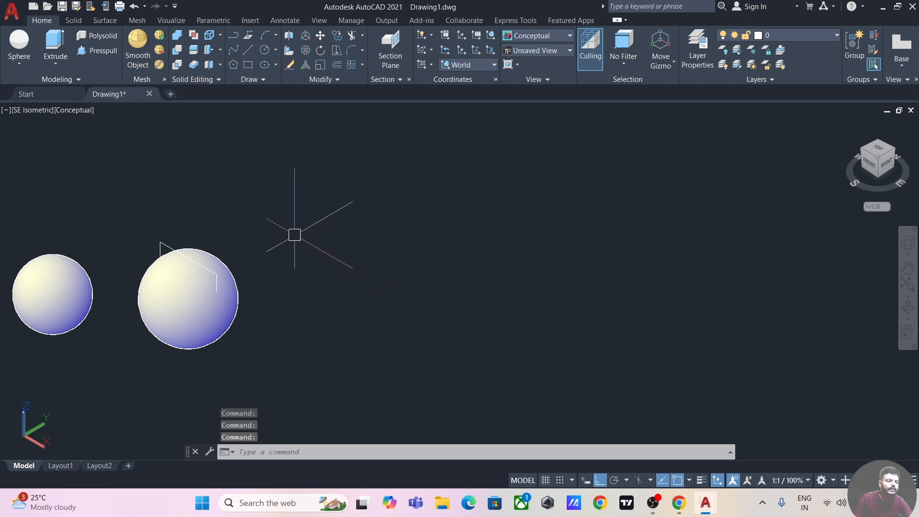
{"action": "left_click", "coordinate": [253, 53]}
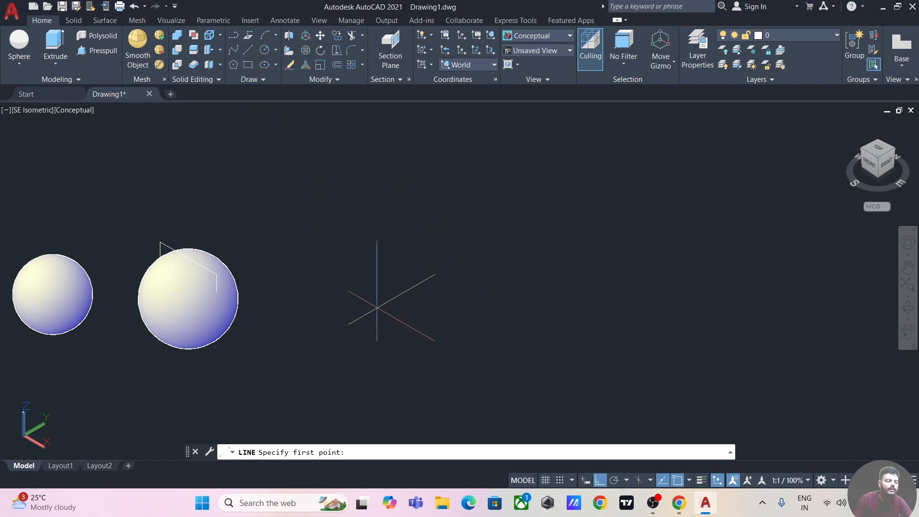
{"action": "left_click", "coordinate": [373, 311]}
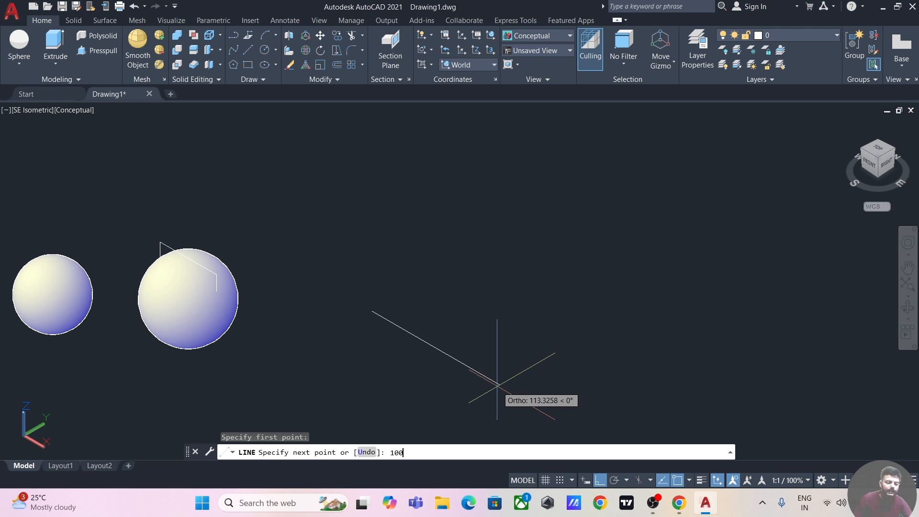
{"action": "type", "text": "100"}
{"action": "key", "text": "Return"}
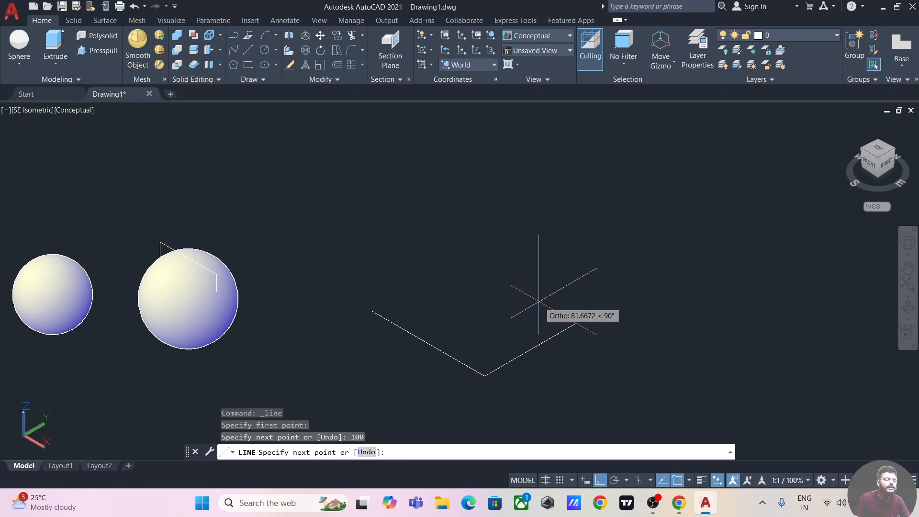
{"action": "key", "text": "Escape"}
Create a 2P sphere using the two endpoints of the 100-unit line as its diameter.
{"action": "middle_click_drag", "start_coordinate": [525, 302], "coordinate": [458, 276]}
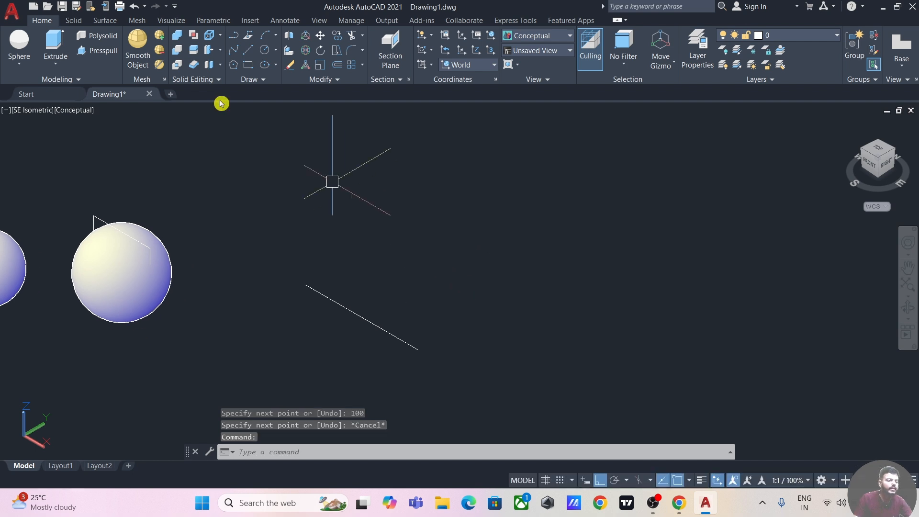
{"action": "left_click", "coordinate": [18, 44]}
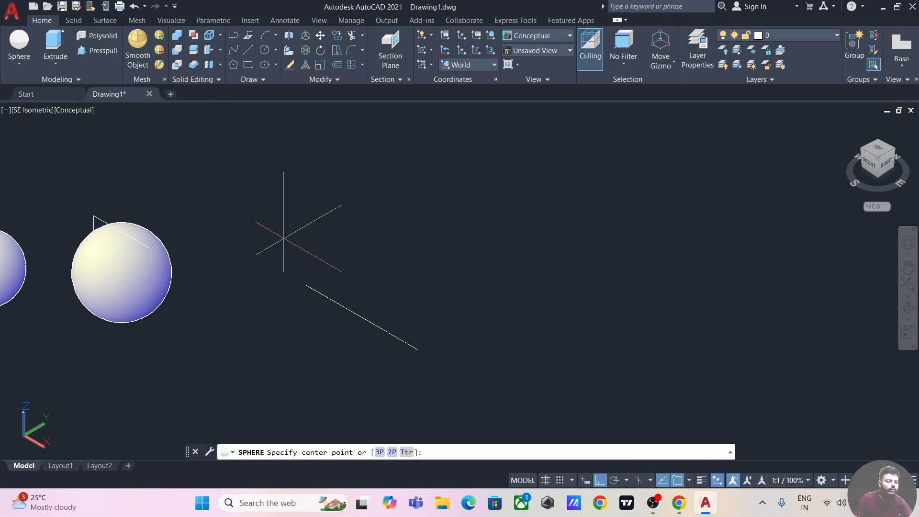
{"action": "left_click", "coordinate": [394, 456]}
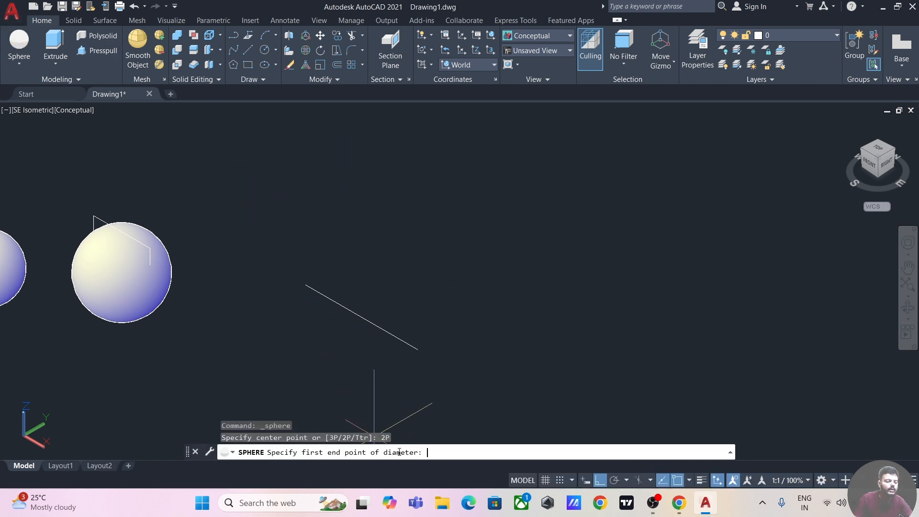
{"action": "left_click", "coordinate": [305, 284]}
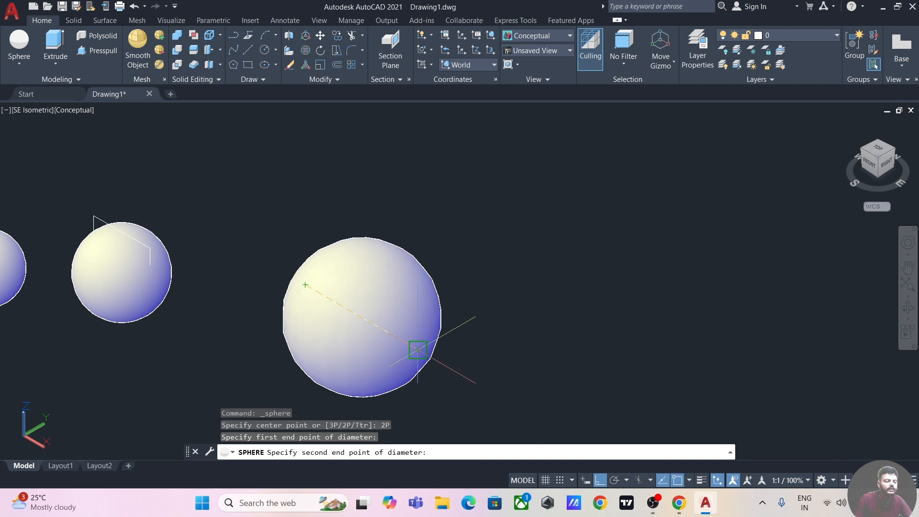
{"action": "left_click", "coordinate": [422, 350]}
Create a box with the Cube option and a length of 50 in the empty area beside the large two-point sphere.
{"action": "scroll", "coordinate": [539, 282], "scroll_direction": "down", "scroll_amount": 2}
{"action": "mouse_move", "coordinate": [537, 280]}
{"action": "middle_mouse_down"}
{"action": "mouse_move", "coordinate": [416, 287]}
{"action": "mouse_move", "coordinate": [335, 316]}
{"action": "mouse_move", "coordinate": [286, 302]}
{"action": "middle_mouse_up"}
{"action": "middle_click_drag", "start_coordinate": [269, 243], "coordinate": [367, 229]}
{"action": "middle_click_drag", "start_coordinate": [302, 214], "coordinate": [300, 239]}
{"action": "left_click", "coordinate": [14, 64]}
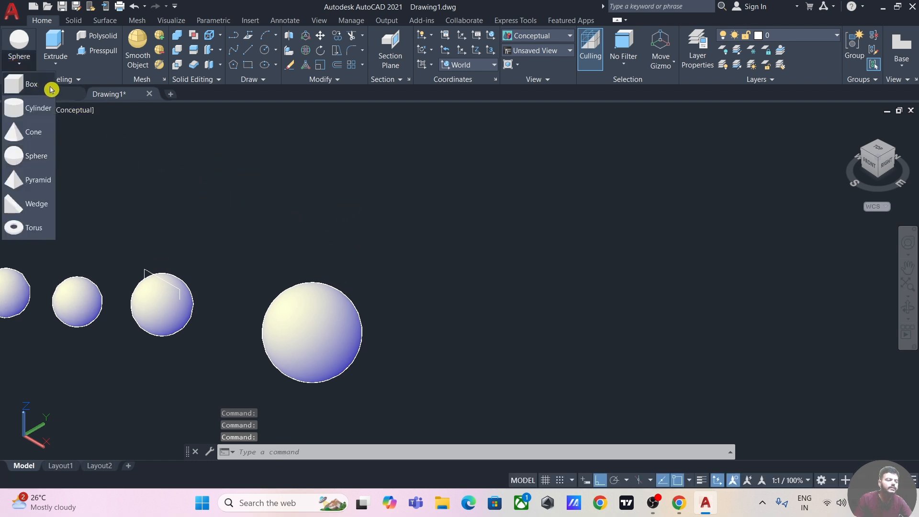
{"action": "left_click", "coordinate": [43, 86]}
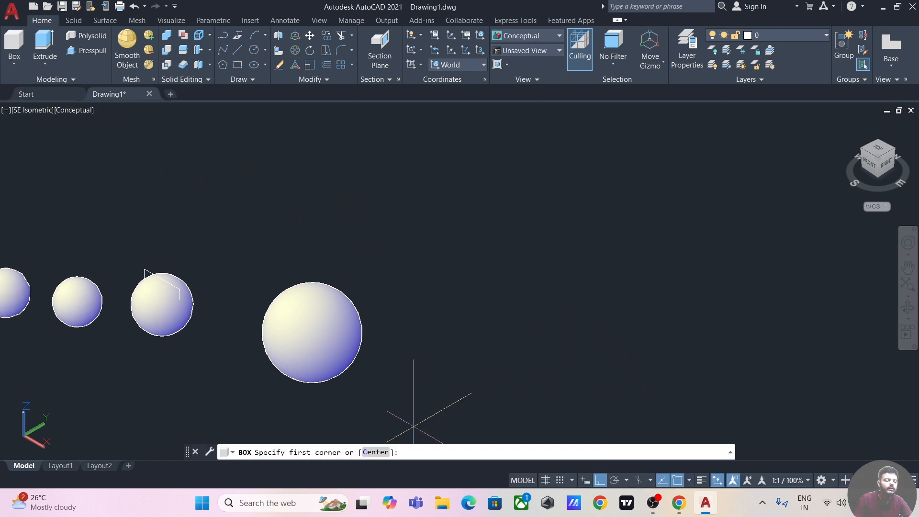
{"action": "left_click", "coordinate": [555, 307]}
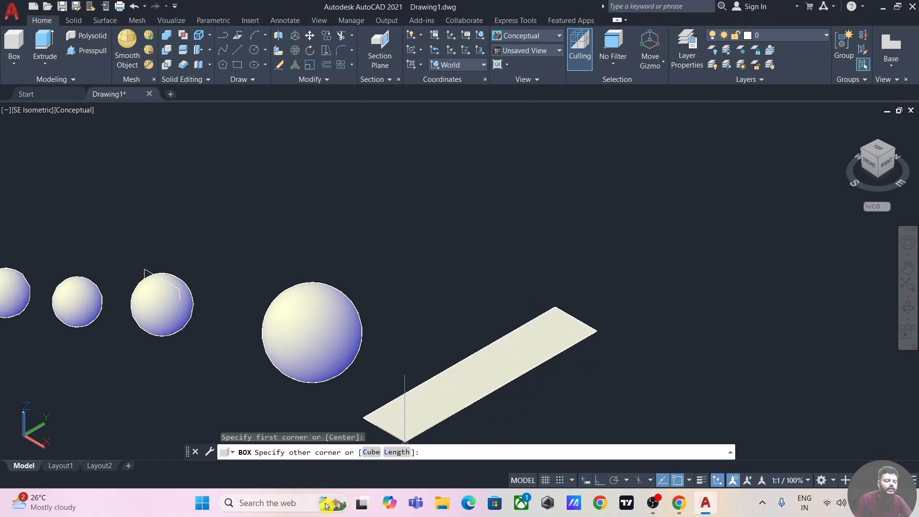
{"action": "left_click", "coordinate": [371, 452]}
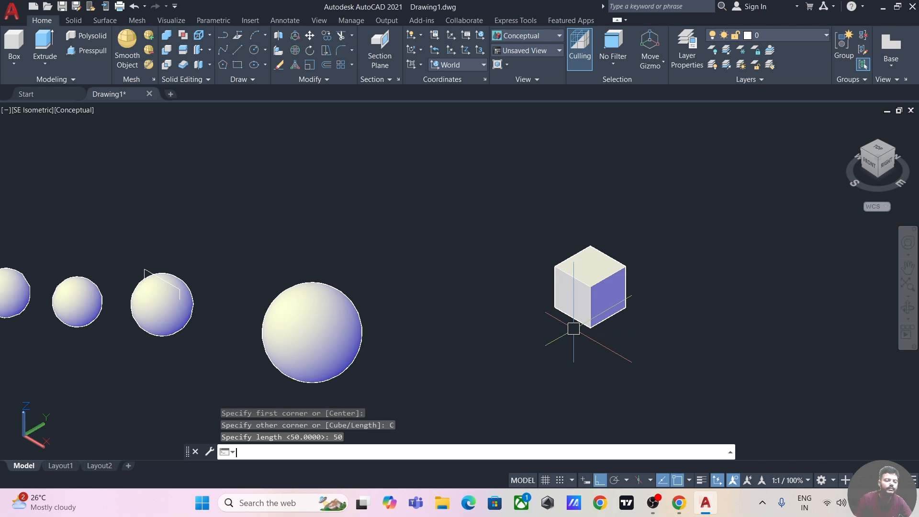
{"action": "key", "text": "Return"}
Create a 2P sphere on the cube's top face, from the midpoint of its front edge to the midpoint of the opposite back edge.
{"action": "middle_click_drag", "start_coordinate": [698, 228], "coordinate": [531, 262]}
{"action": "scroll", "coordinate": [486, 267], "scroll_direction": "up", "scroll_amount": 3}
{"action": "middle_click_drag", "start_coordinate": [479, 290], "coordinate": [473, 210]}
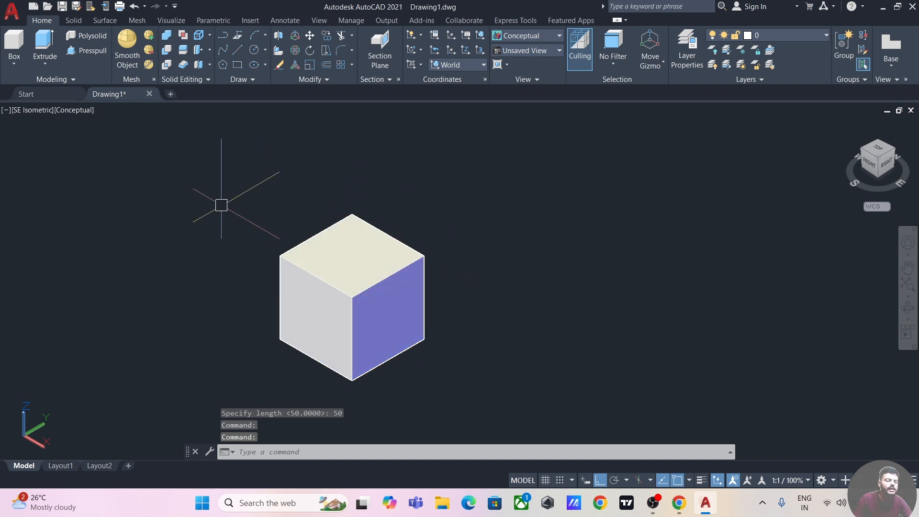
{"action": "left_click", "coordinate": [13, 65]}
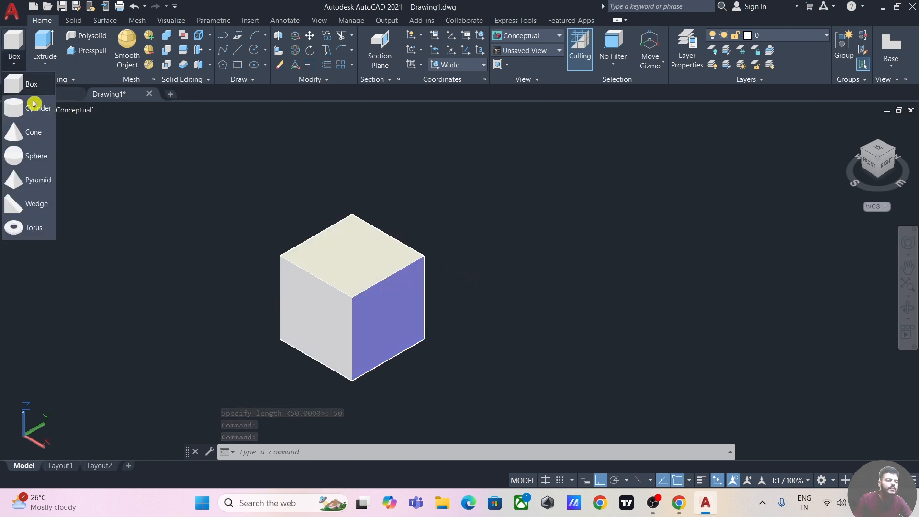
{"action": "left_click", "coordinate": [33, 158]}
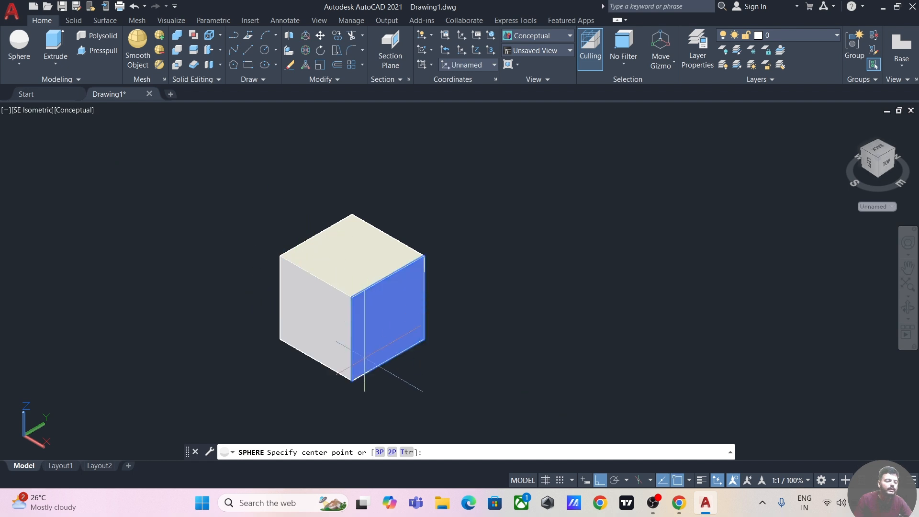
{"action": "left_click", "coordinate": [392, 452]}
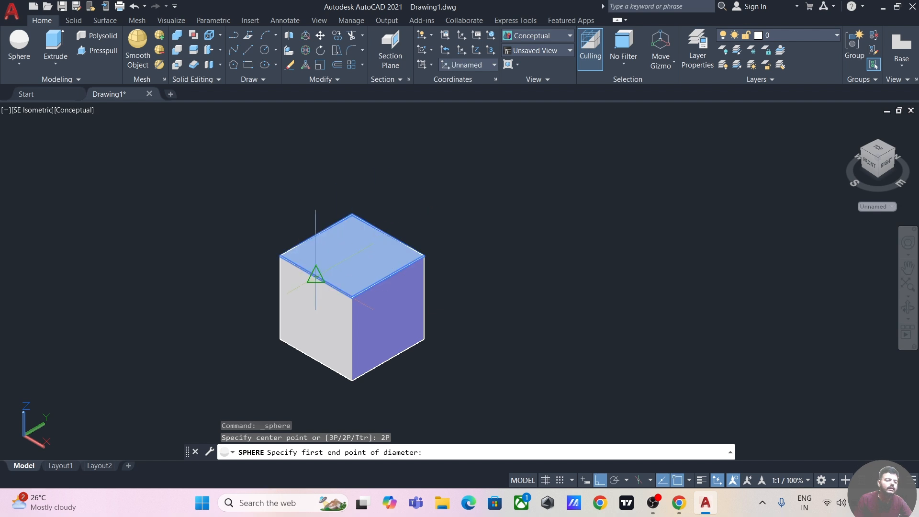
{"action": "left_click", "coordinate": [315, 276]}
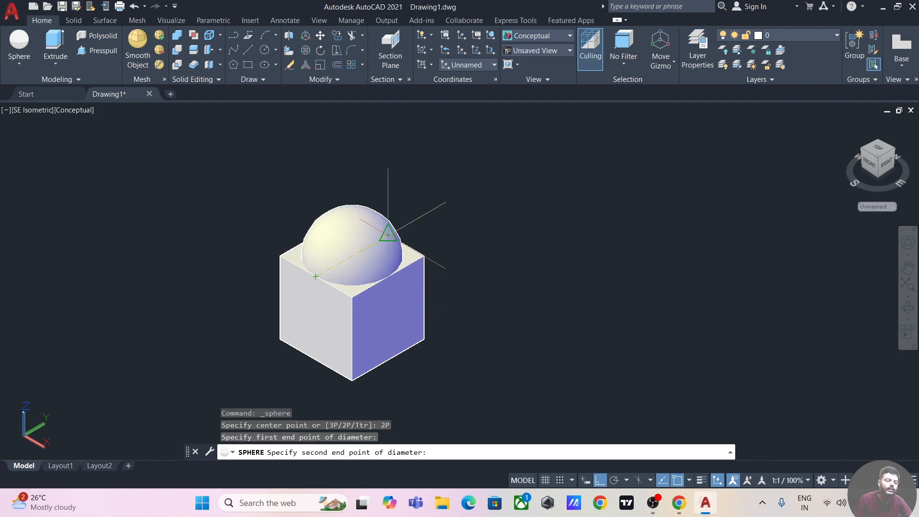
{"action": "left_click", "coordinate": [388, 234]}
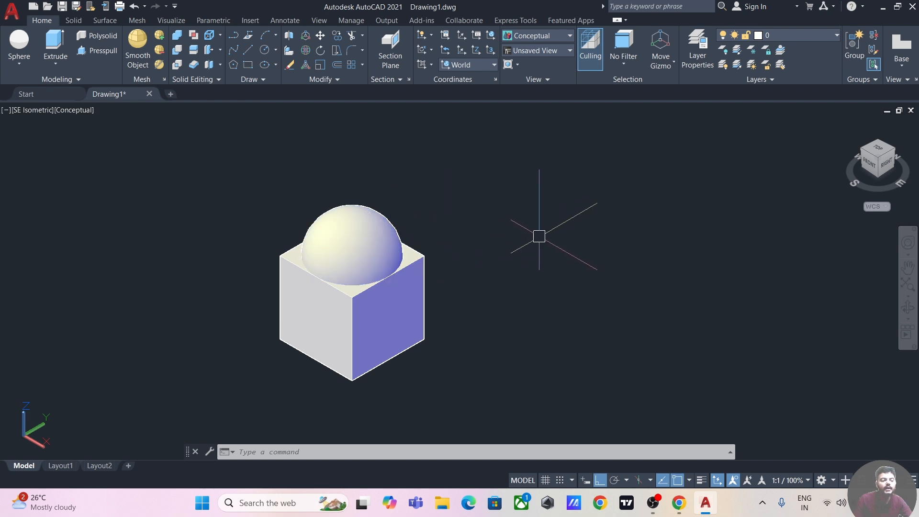
Switch to the Top view and draw a freehand rectangle in the empty area beside the cube.
{"action": "scroll", "coordinate": [639, 275], "scroll_direction": "down", "scroll_amount": 1}
{"action": "middle_click_drag", "start_coordinate": [727, 293], "coordinate": [677, 297]}
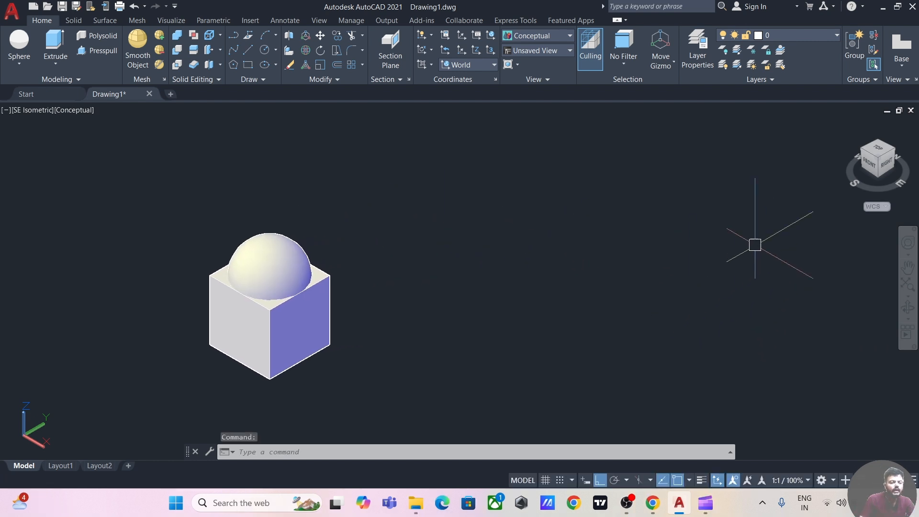
{"action": "left_click", "coordinate": [877, 151]}
{"action": "mouse_move", "coordinate": [703, 297]}
{"action": "middle_mouse_down"}
{"action": "mouse_move", "coordinate": [633, 300]}
{"action": "mouse_move", "coordinate": [427, 239]}
{"action": "middle_mouse_up"}
{"action": "key", "text": "Escape"}
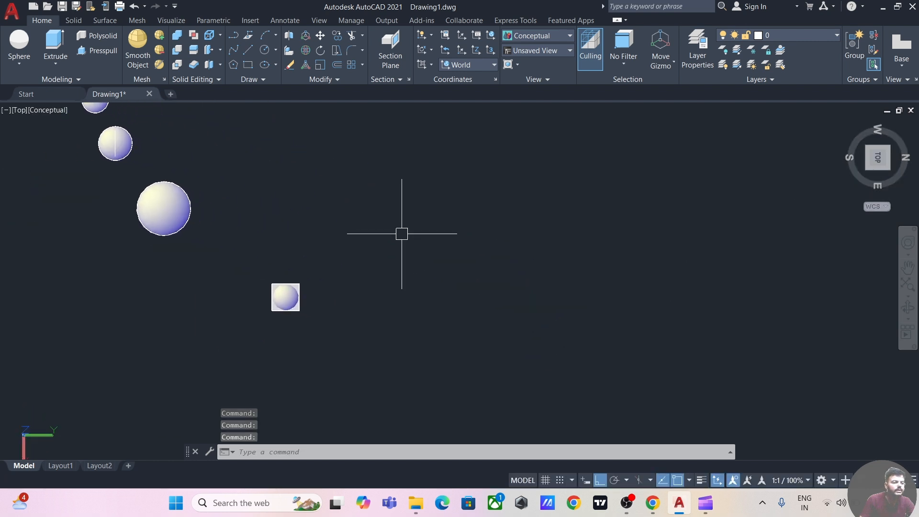
{"action": "left_click", "coordinate": [249, 70]}
{"action": "left_click", "coordinate": [424, 277]}
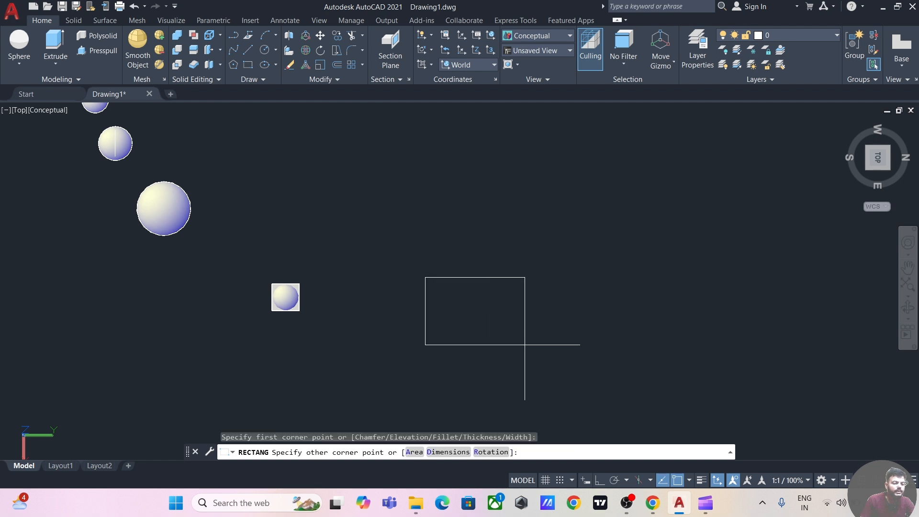
{"action": "left_click", "coordinate": [558, 379]}
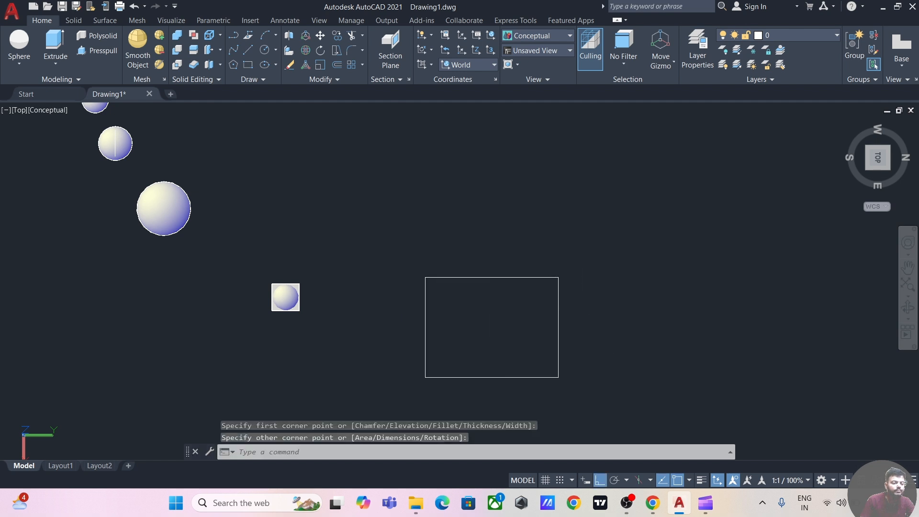
Create a Ttr sphere of radius 50 tangent to the rectangle's left and upper edges.
{"action": "middle_click_drag", "start_coordinate": [516, 308], "coordinate": [469, 256]}
{"action": "key", "text": "F8"}
{"action": "scroll", "coordinate": [419, 260], "scroll_direction": "up", "scroll_amount": 2}
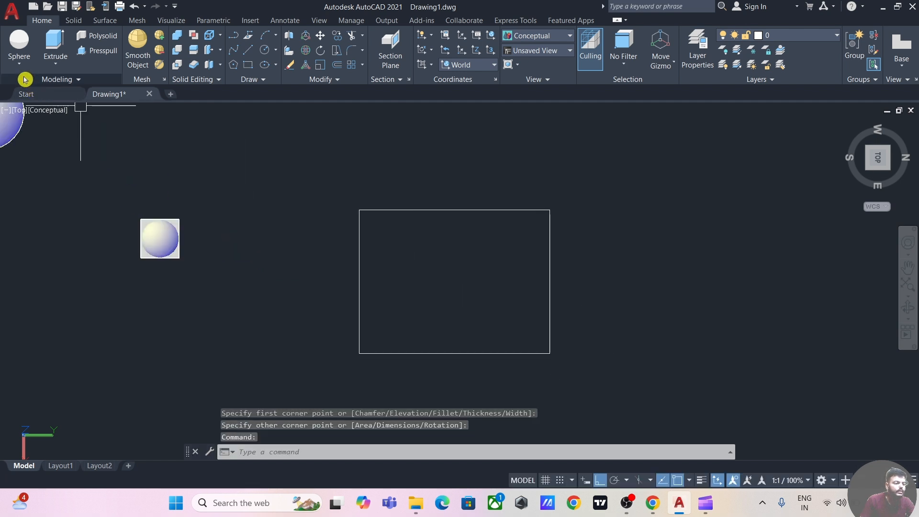
{"action": "left_click", "coordinate": [19, 45]}
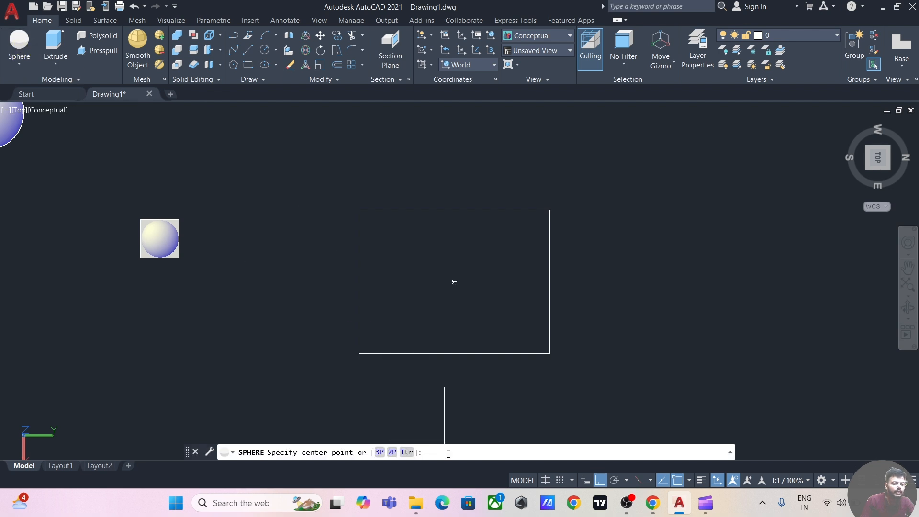
{"action": "left_click", "coordinate": [405, 453]}
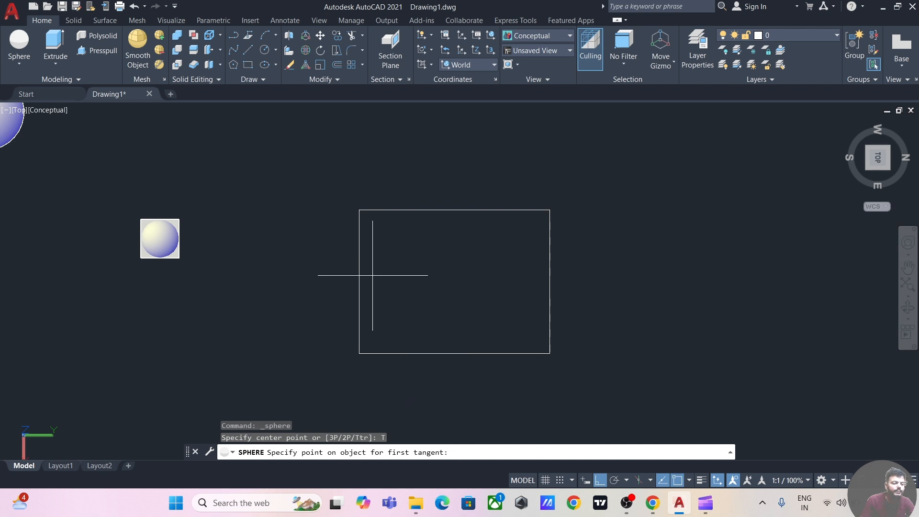
{"action": "left_click", "coordinate": [359, 272]}
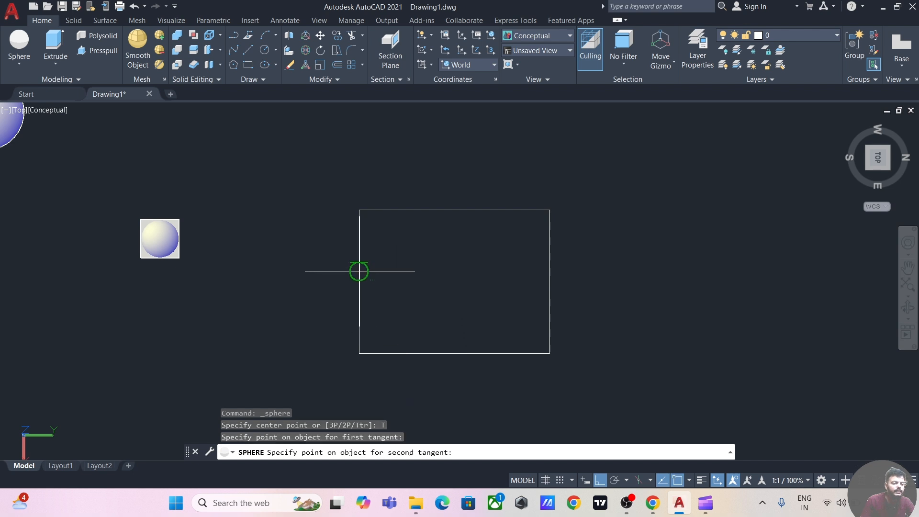
{"action": "left_click", "coordinate": [440, 209]}
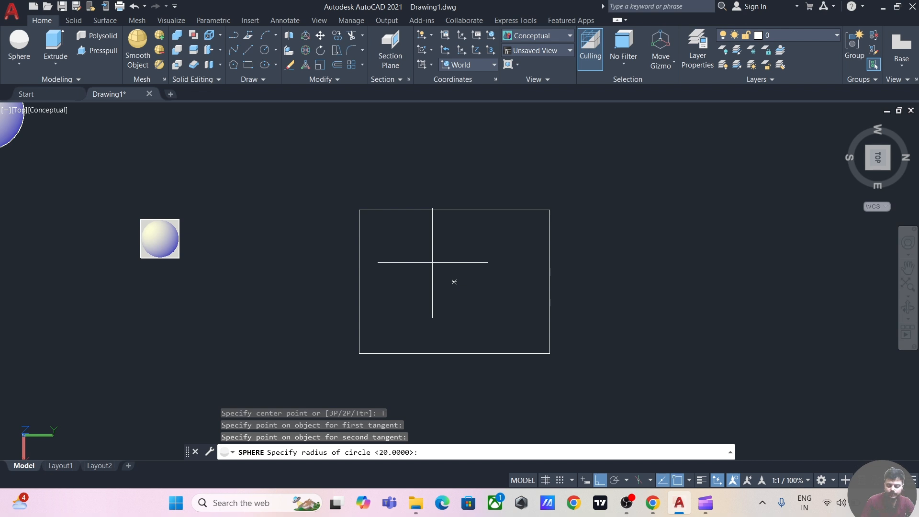
{"action": "type", "text": "50"}
{"action": "key", "text": "Return"}
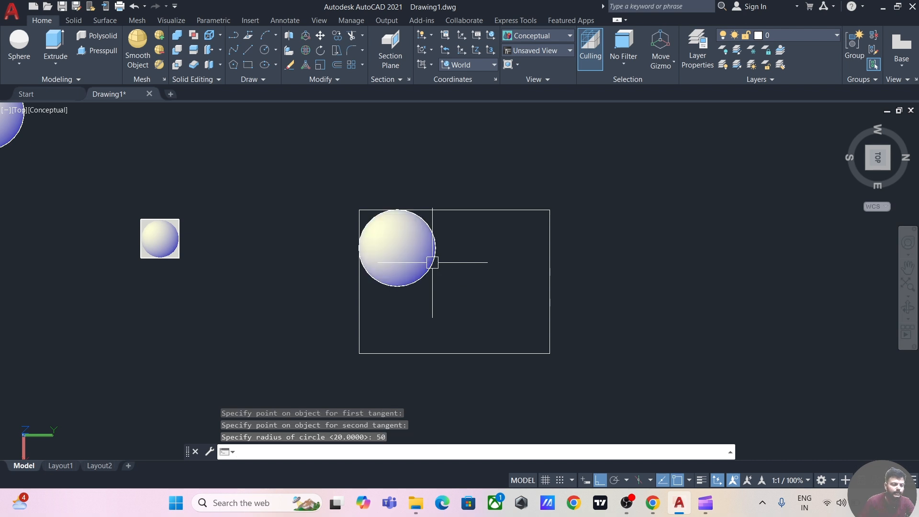
Switch to the NE Isometric view and examine the tangent sphere in the rectangle's corner alongside the other spheres.
{"action": "left_click", "coordinate": [890, 173]}
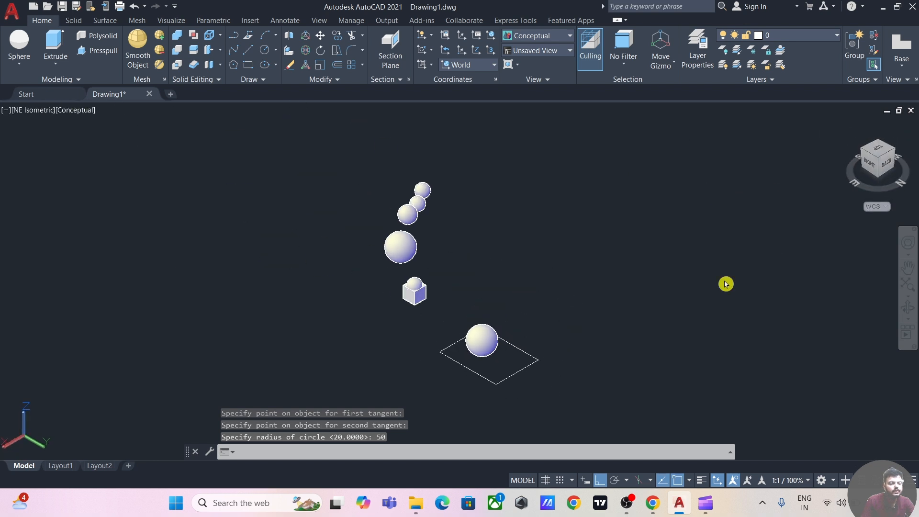
{"action": "scroll", "coordinate": [523, 368], "scroll_direction": "up", "scroll_amount": 5}
{"action": "middle_click_drag", "start_coordinate": [540, 232], "coordinate": [579, 335]}
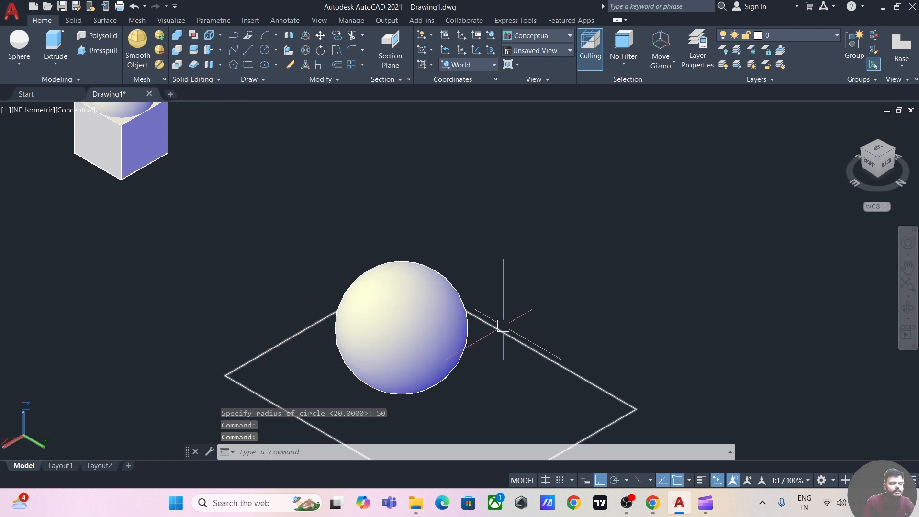
{"action": "scroll", "coordinate": [503, 325], "scroll_direction": "down", "scroll_amount": 5}
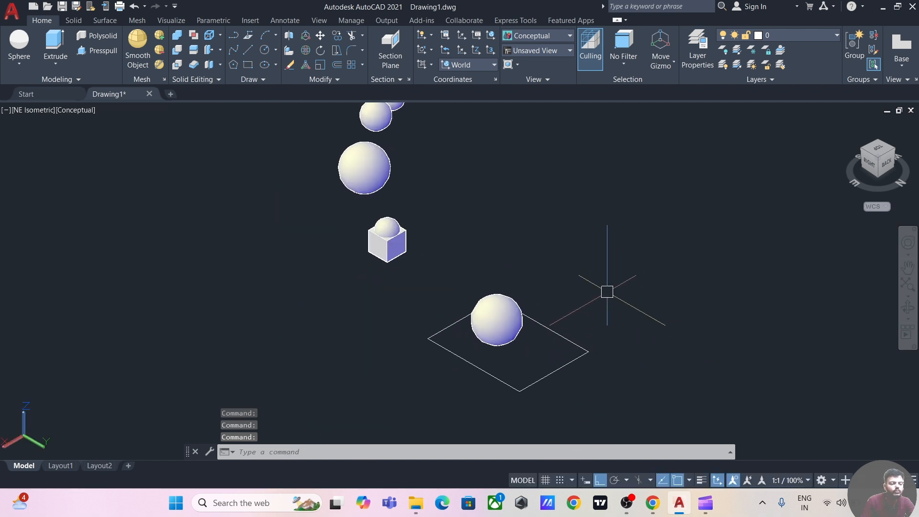
{"action": "scroll", "coordinate": [606, 292], "scroll_direction": "down", "scroll_amount": 2}
{"action": "middle_click_drag", "start_coordinate": [607, 269], "coordinate": [486, 281]}
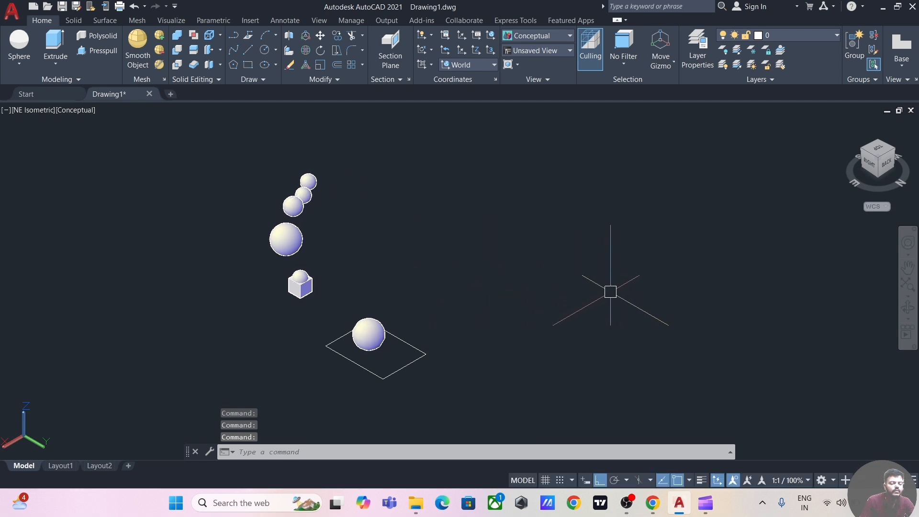